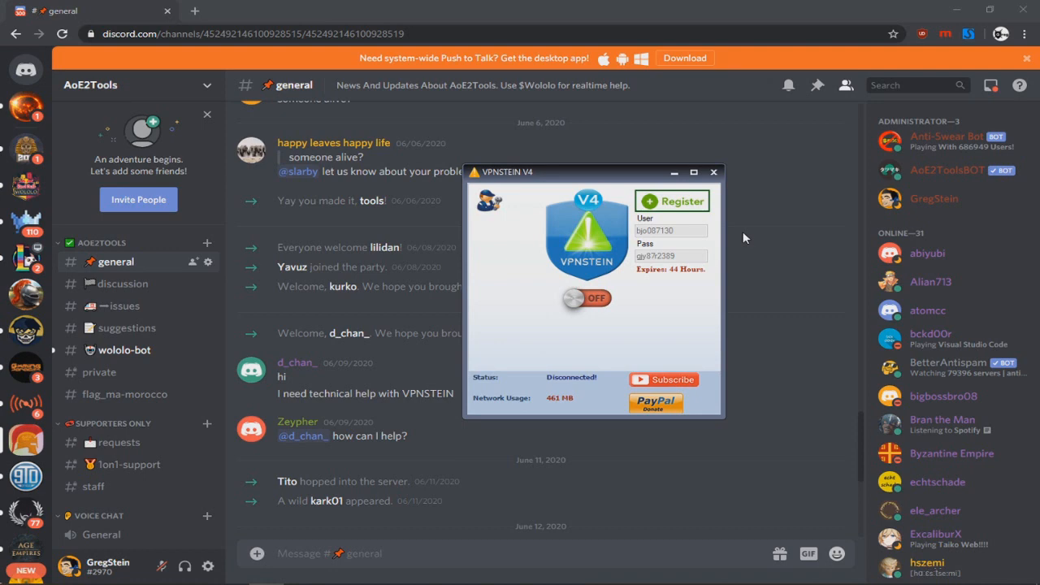
Hide the VPN window, view the helping member's Discord profile, then dismiss the profile card
click(626, 325)
click(297, 422)
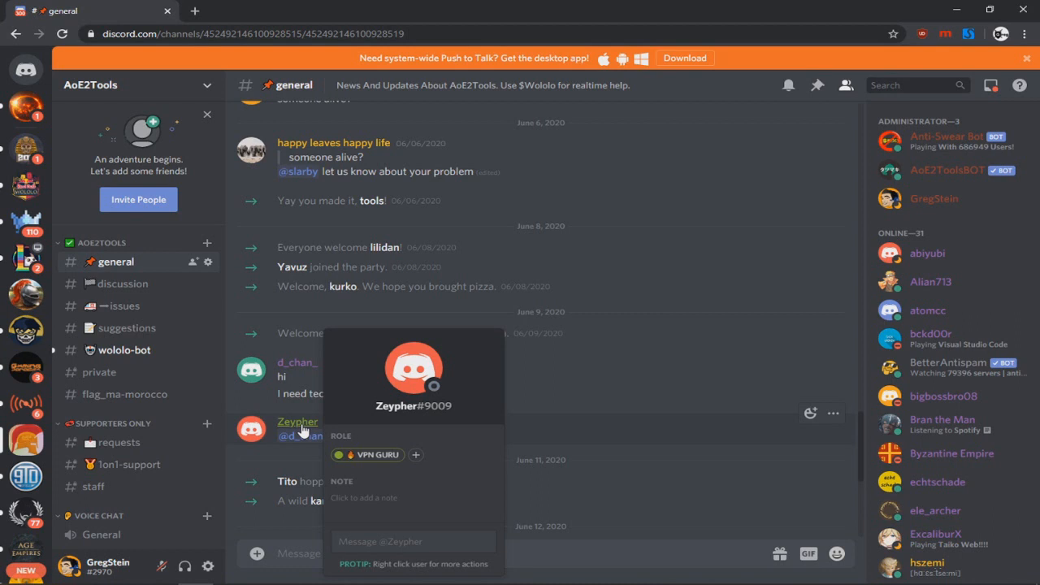
click(579, 461)
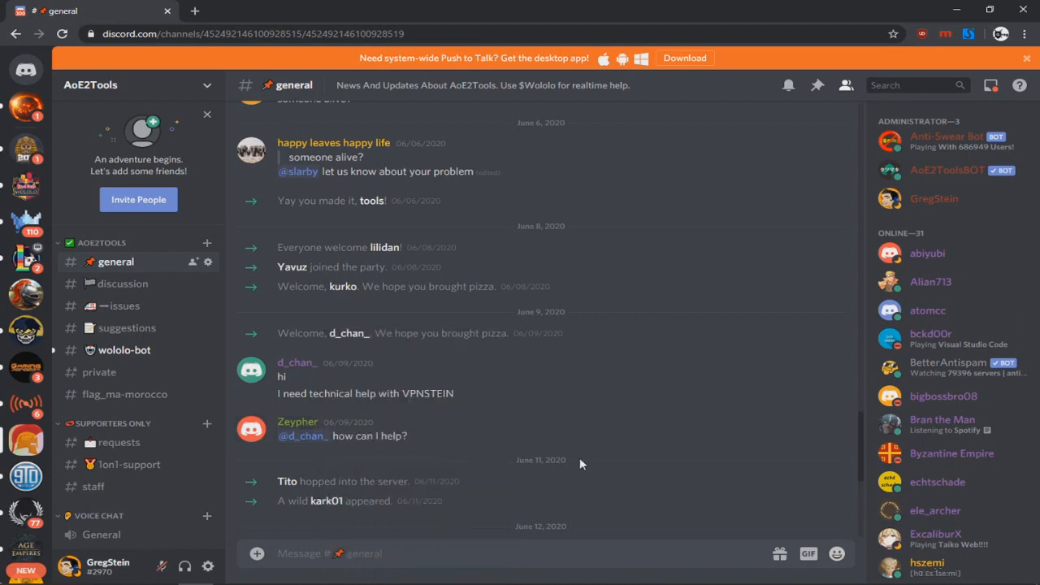
Switch back to the VPNSTEIN V4 window with Alt+Tab, still disconnected at 44 hours
key(alt+Tab)
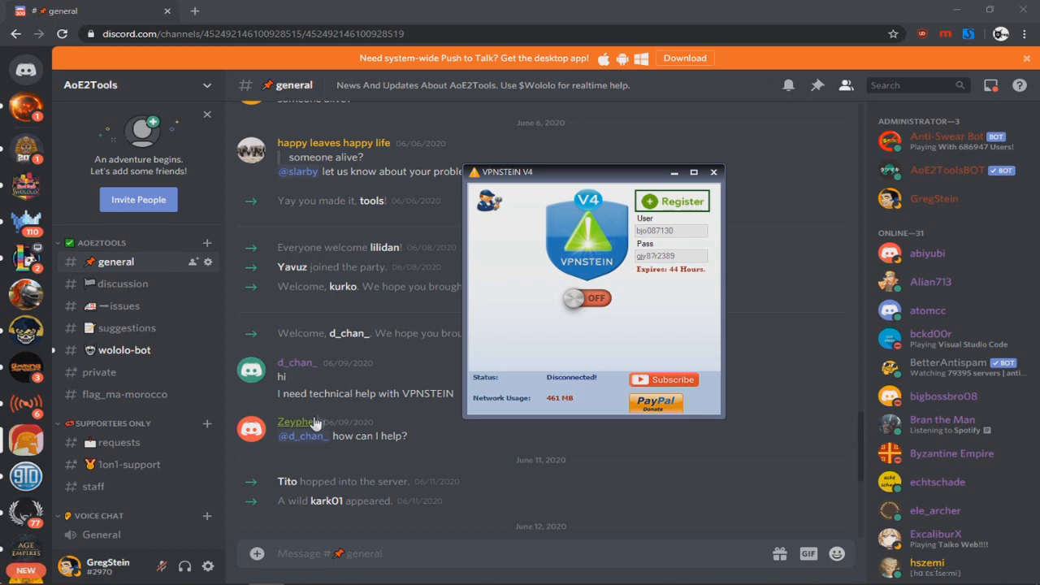
Move the VPN window aside, close it, and switch to the Vpnstein V4 program folder
drag(573, 172, 505, 176)
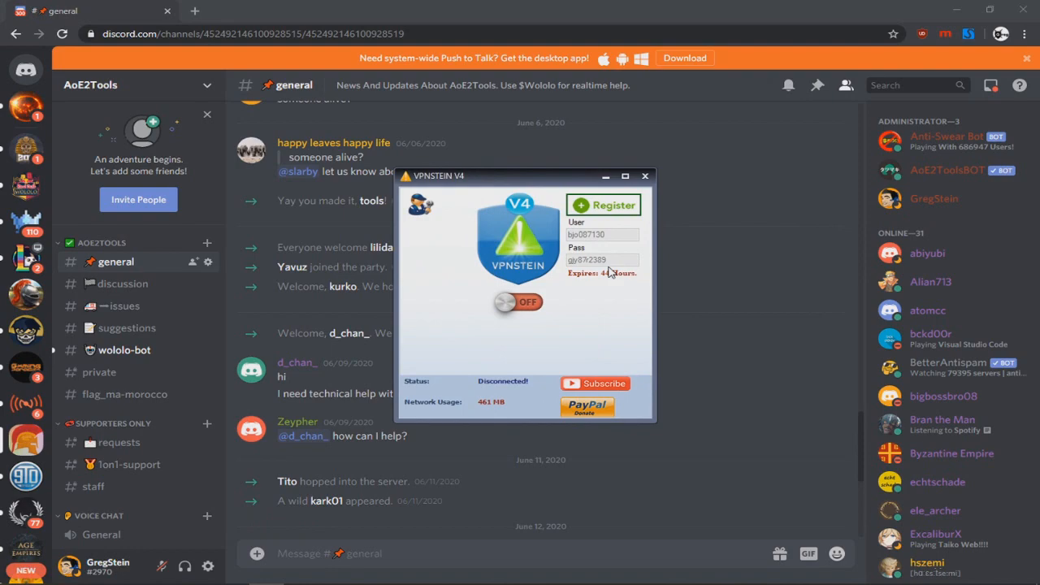
click(645, 175)
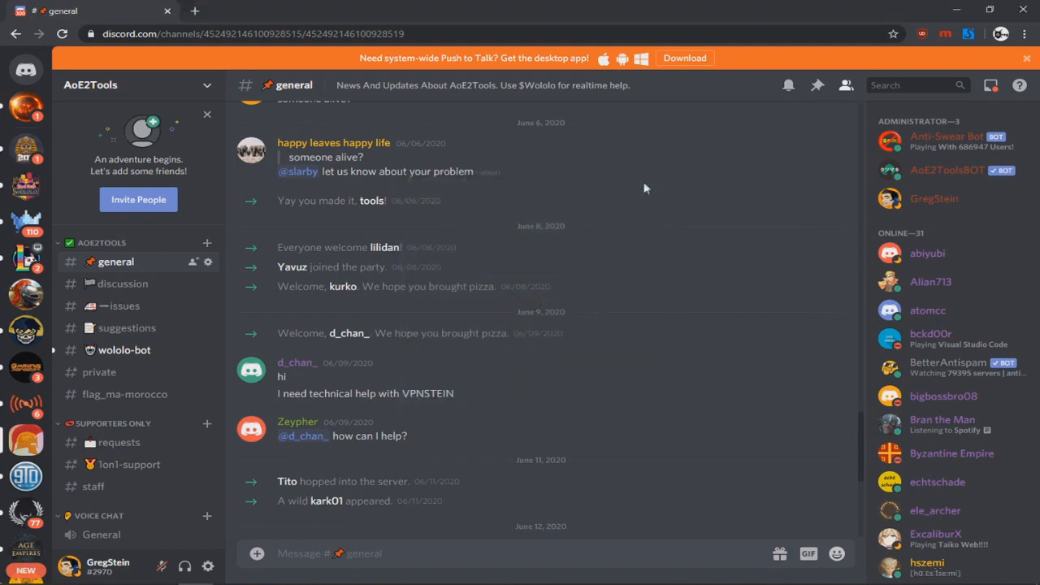
key(alt+Tab)
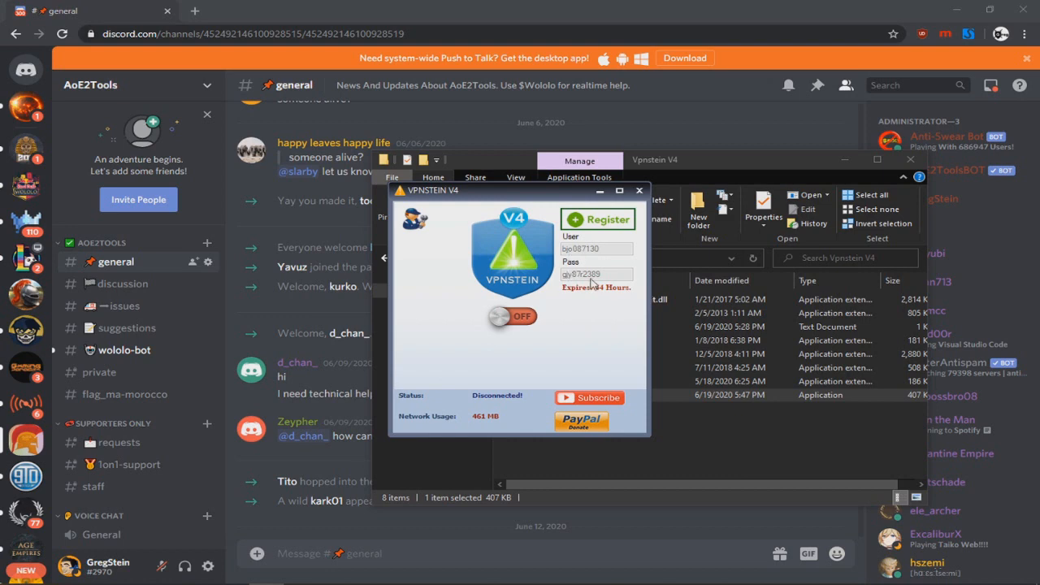
Launch VPNSTEIN Helper, generate a new temporary account and submit the first CAPTCHA
click(598, 220)
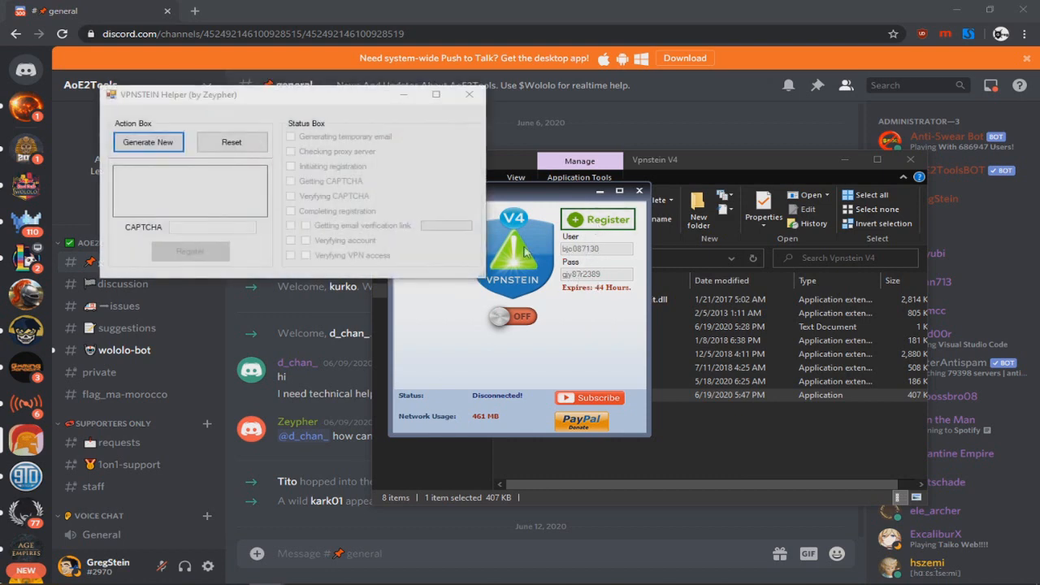
drag(252, 105, 462, 194)
click(366, 247)
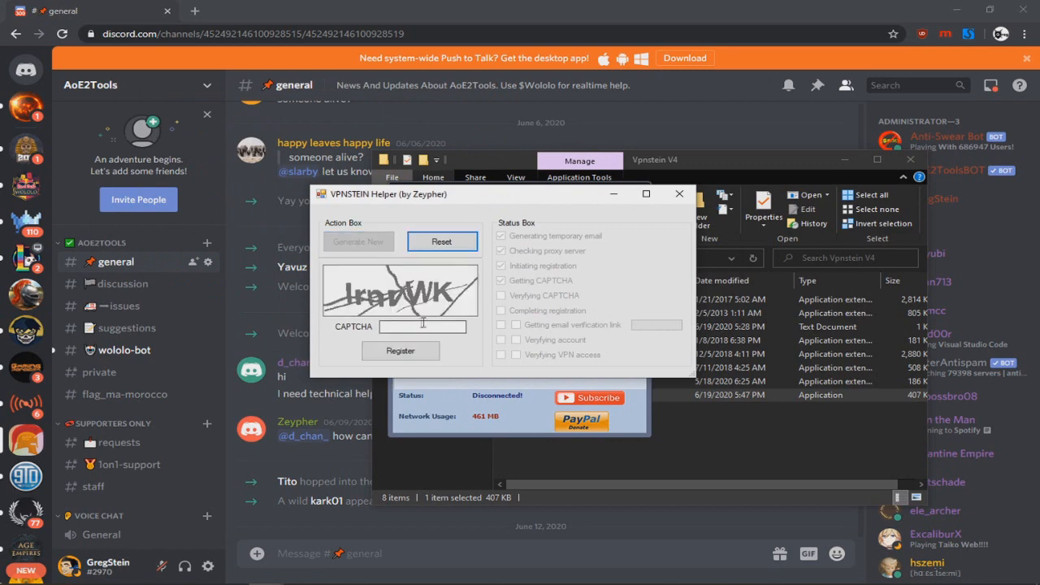
click(423, 326)
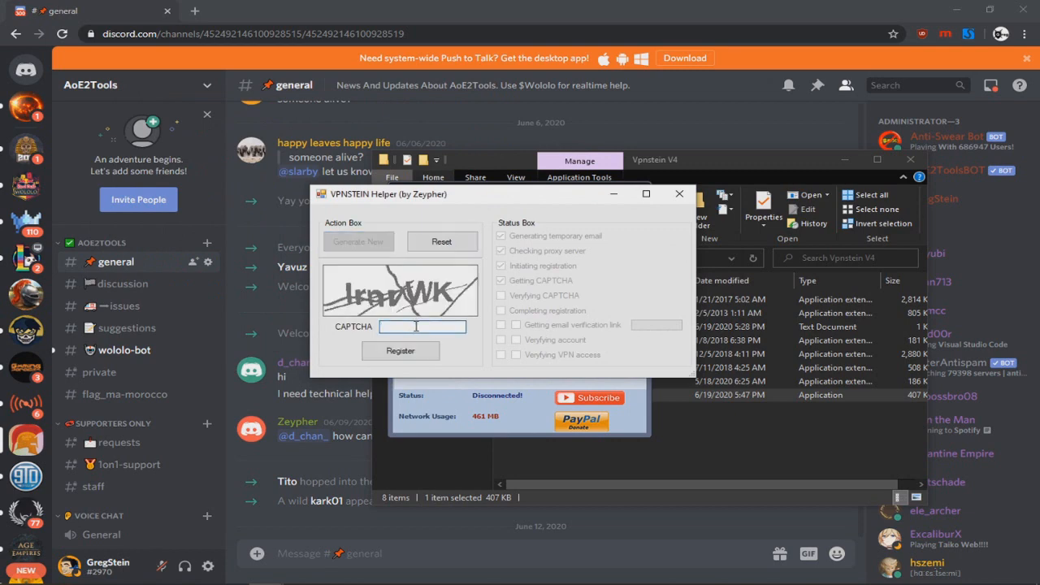
text(im)
text(vwk)
click(399, 350)
Dismiss the CAPTCHA mismatch error, retype the code and register the new account successfully
click(575, 339)
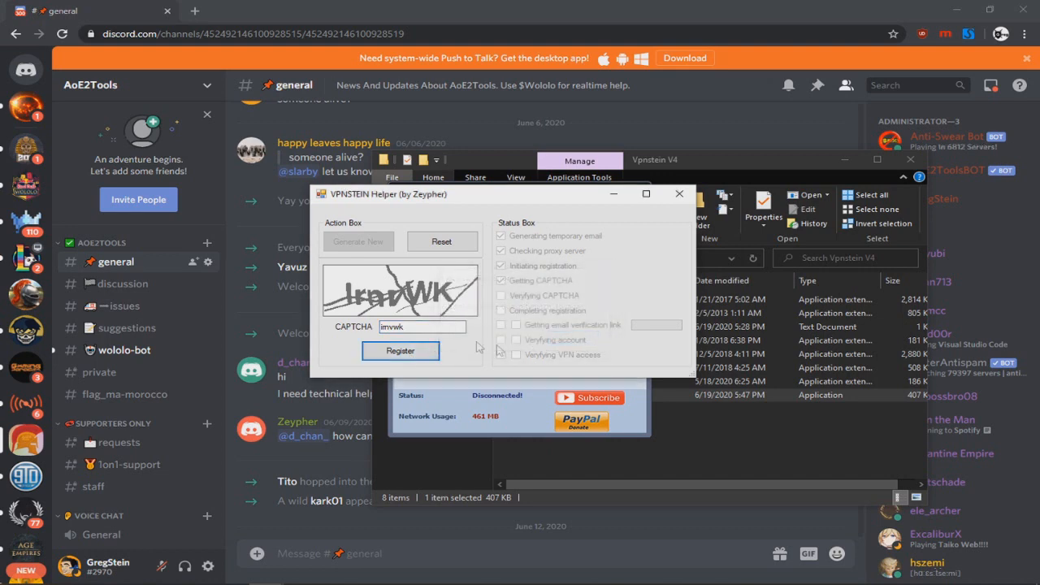
double_click(399, 326)
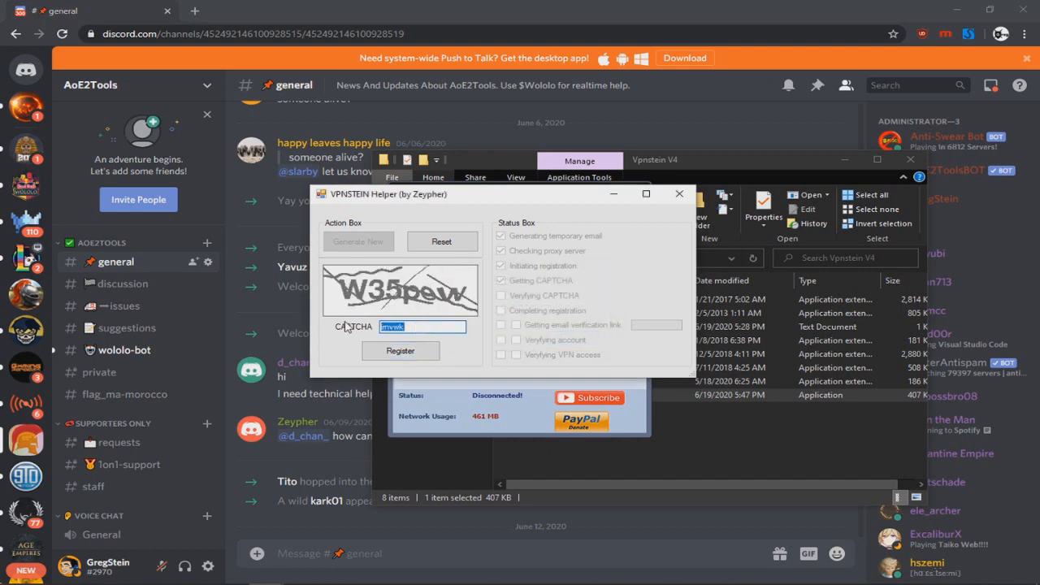
text(w35p)
text(ew)
click(400, 351)
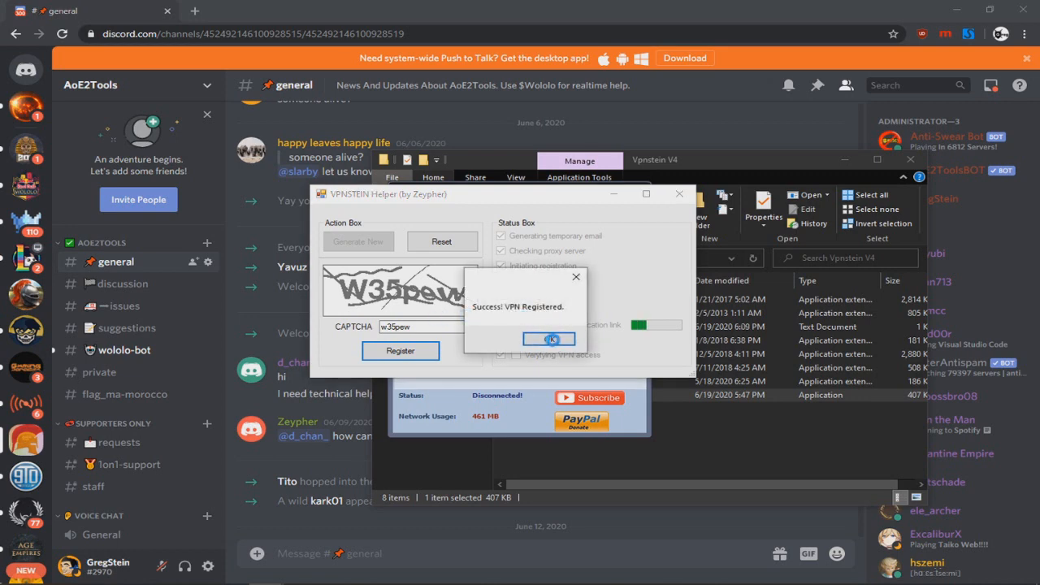
click(549, 339)
Close the success message and toggle the VPN on with the new 48-hour credentials
click(564, 352)
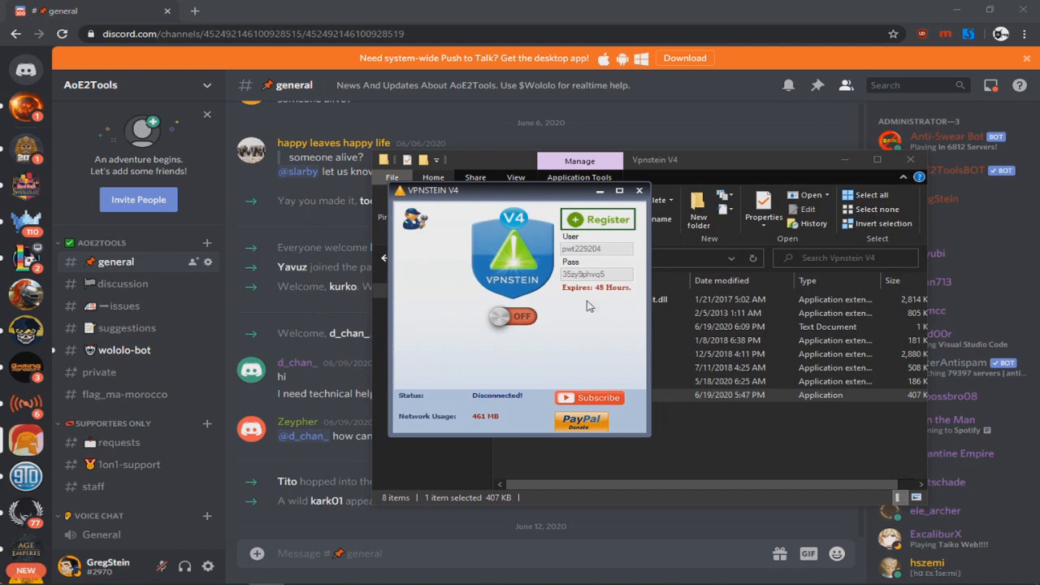
click(512, 317)
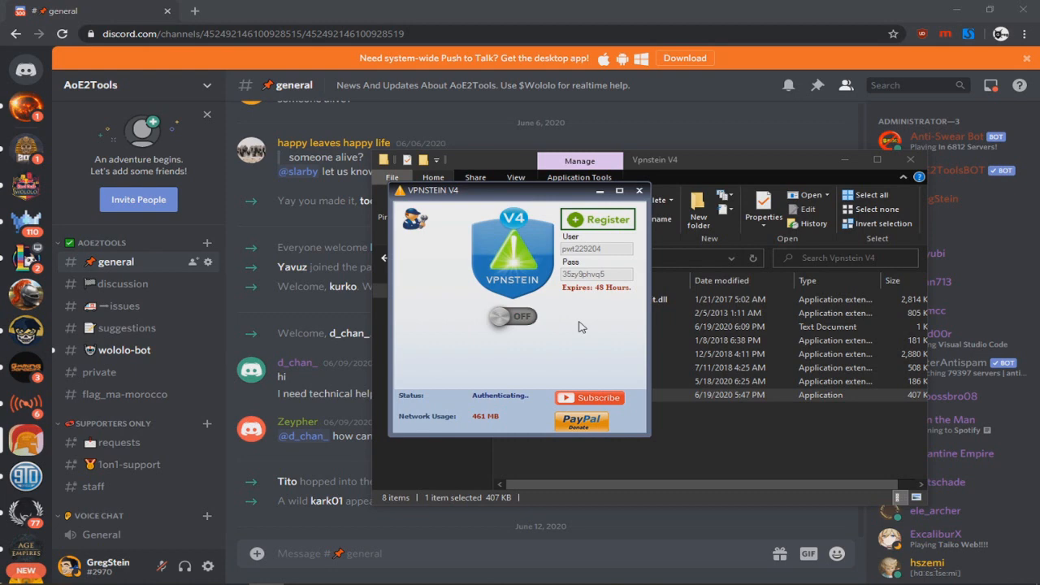